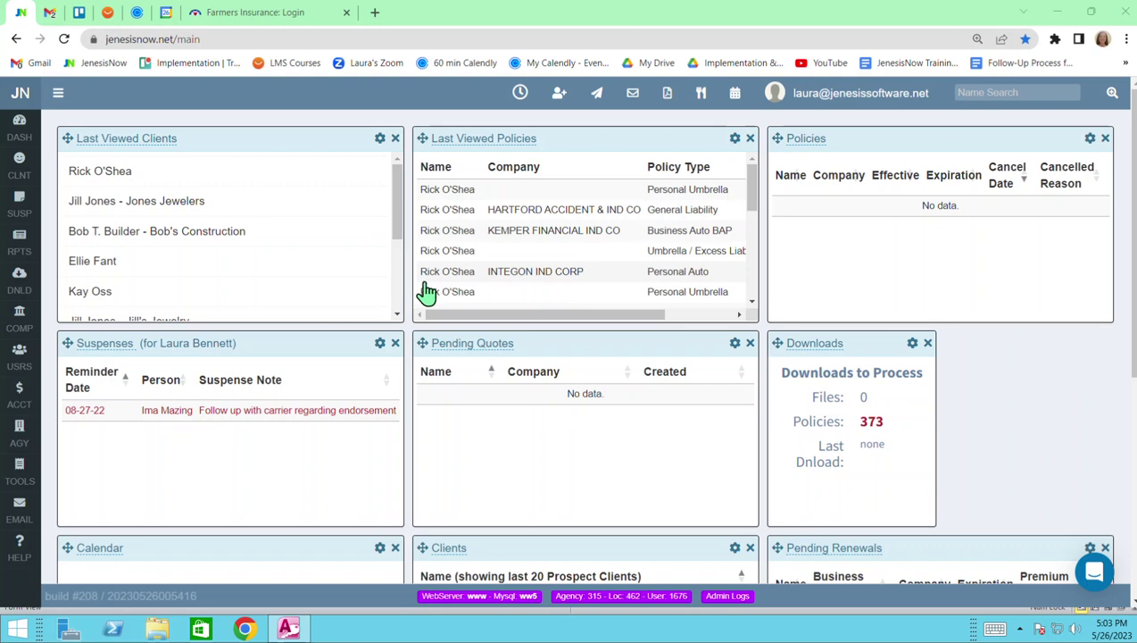
Expand the navigation sidebar and open the Companies submenu
click(59, 96)
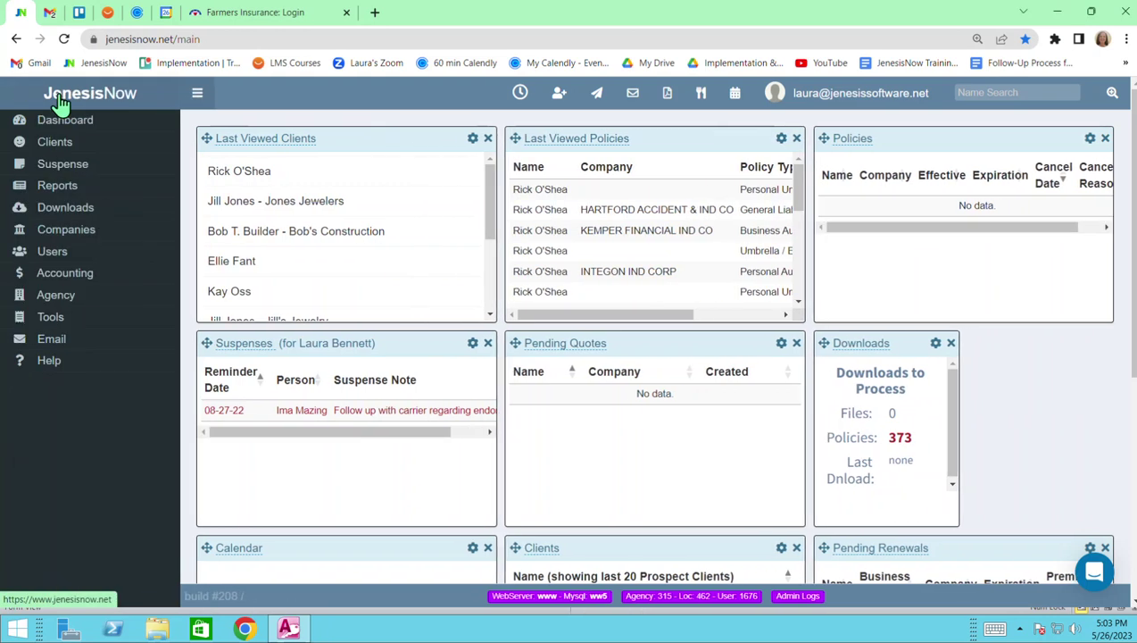
click(81, 234)
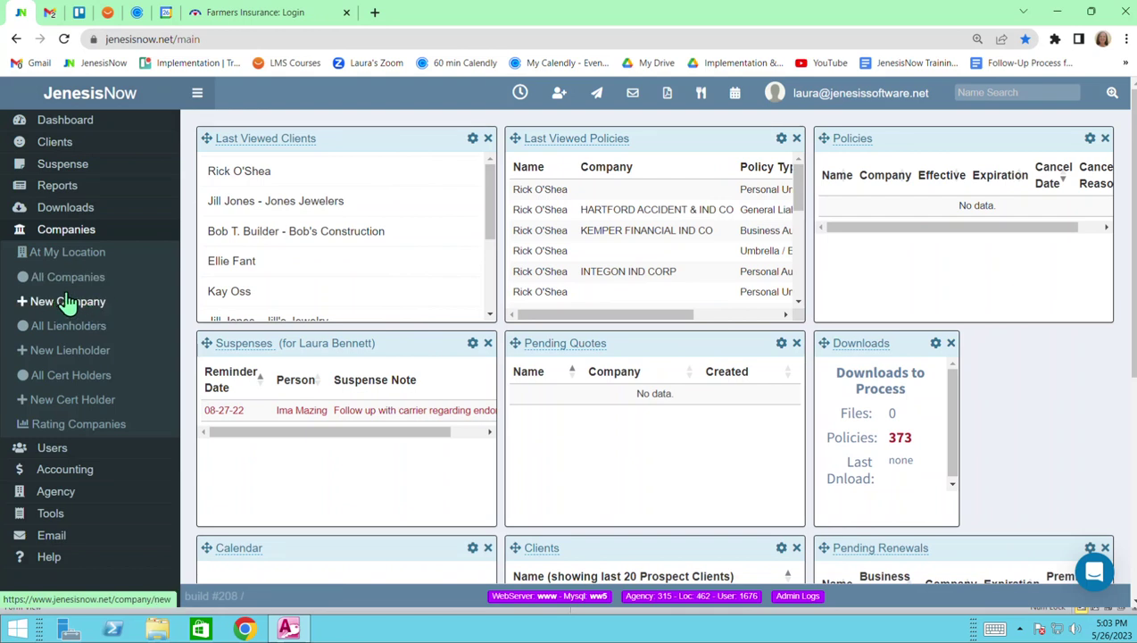
Open FARMERS INS CO INC for editing from the All Companies list
click(67, 284)
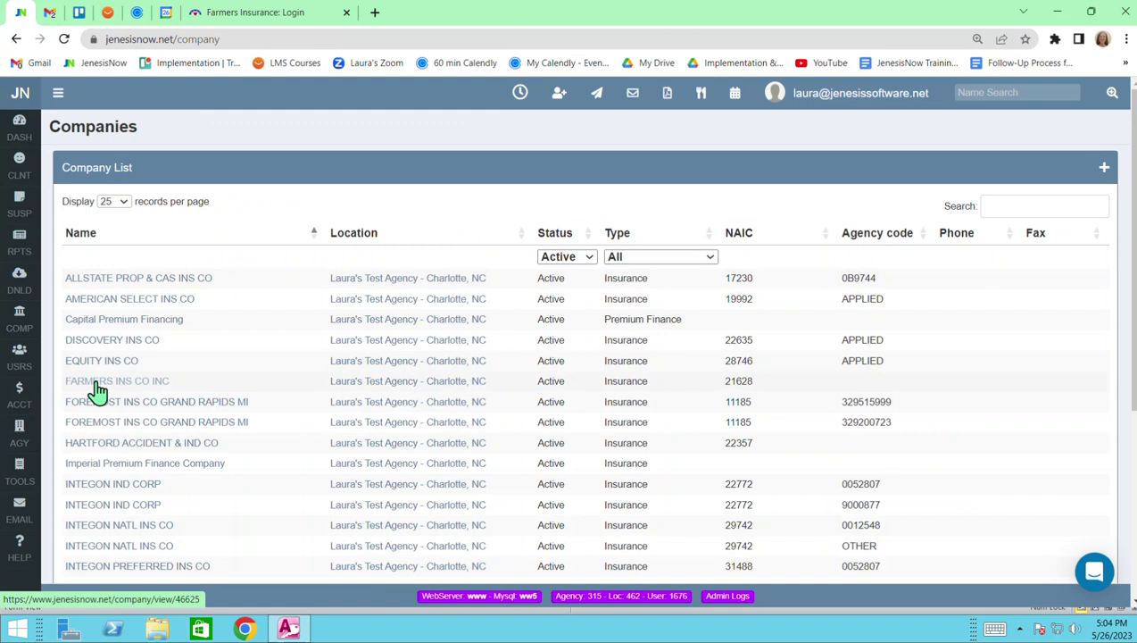
click(97, 382)
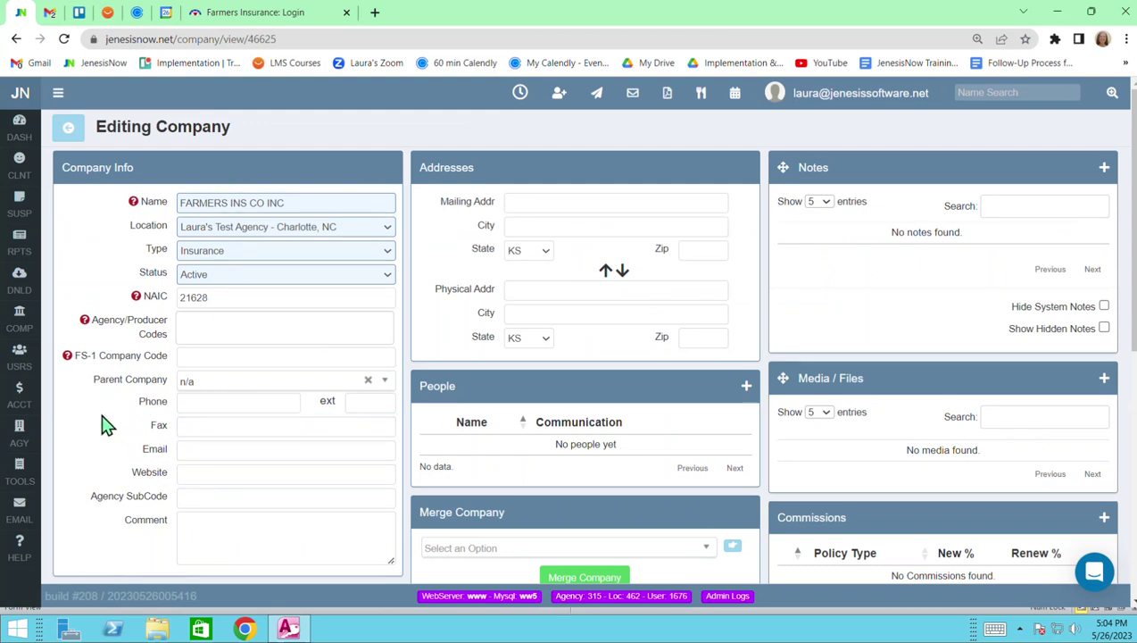
click(257, 16)
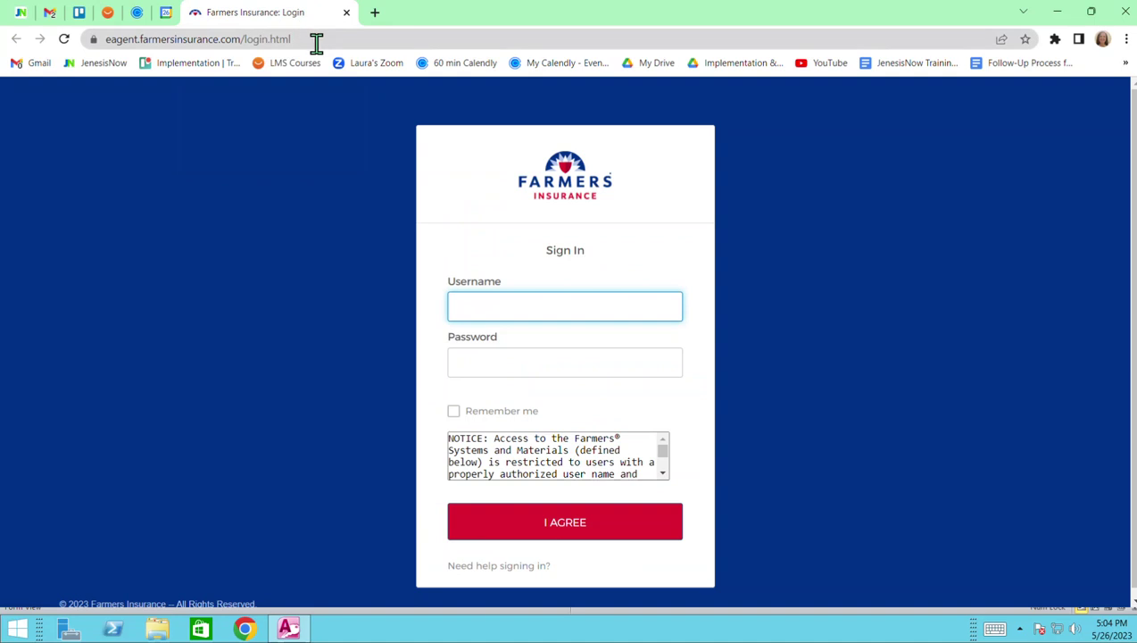
Copy the Farmers Insurance eAgent login page URL from the address bar
drag(315, 42, 82, 41)
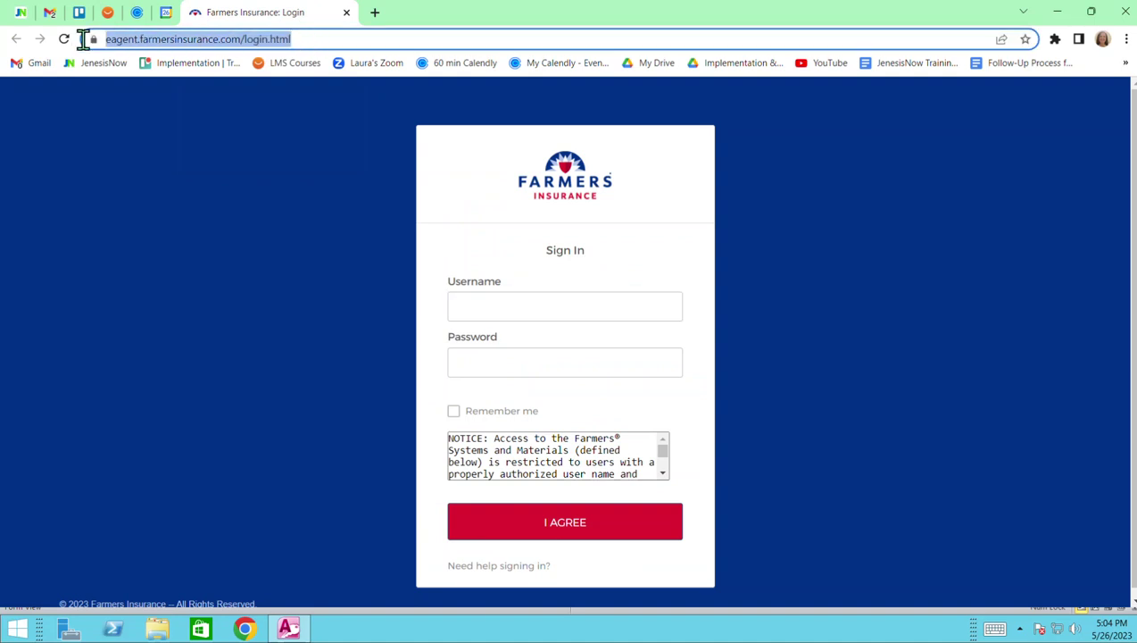
right_click(136, 46)
click(172, 121)
click(20, 19)
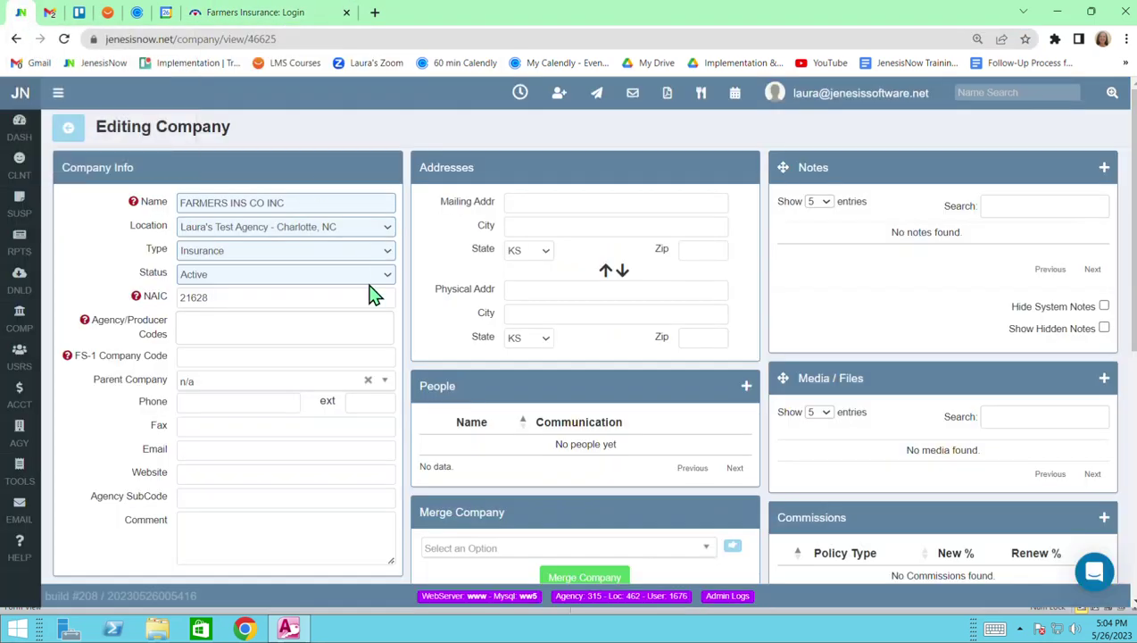
click(121, 476)
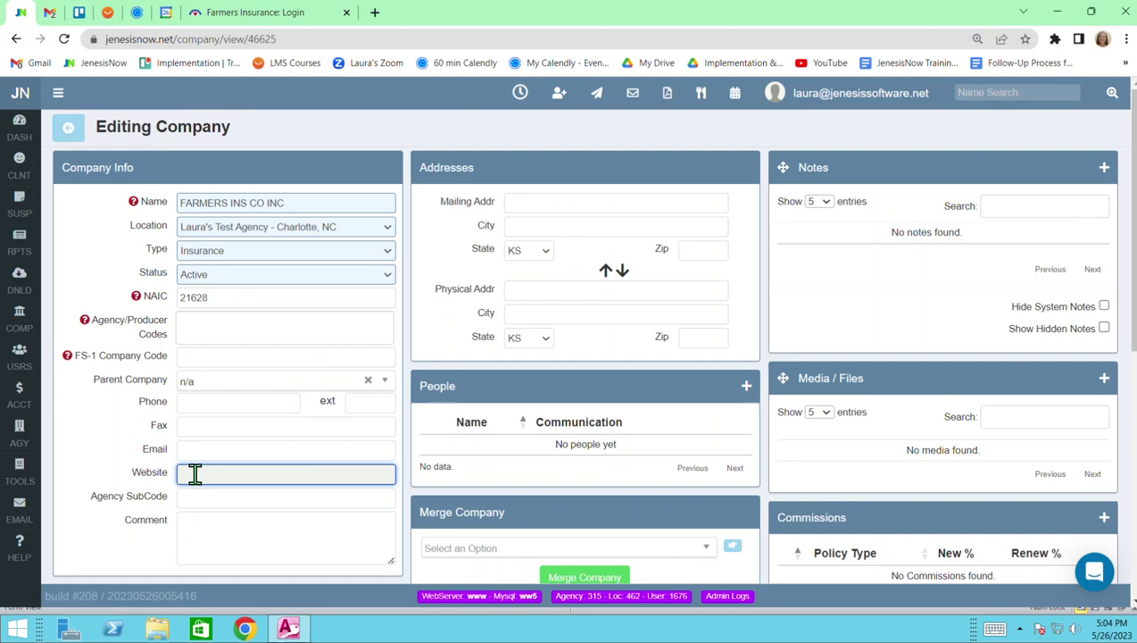
right_click(195, 474)
click(228, 323)
click(97, 459)
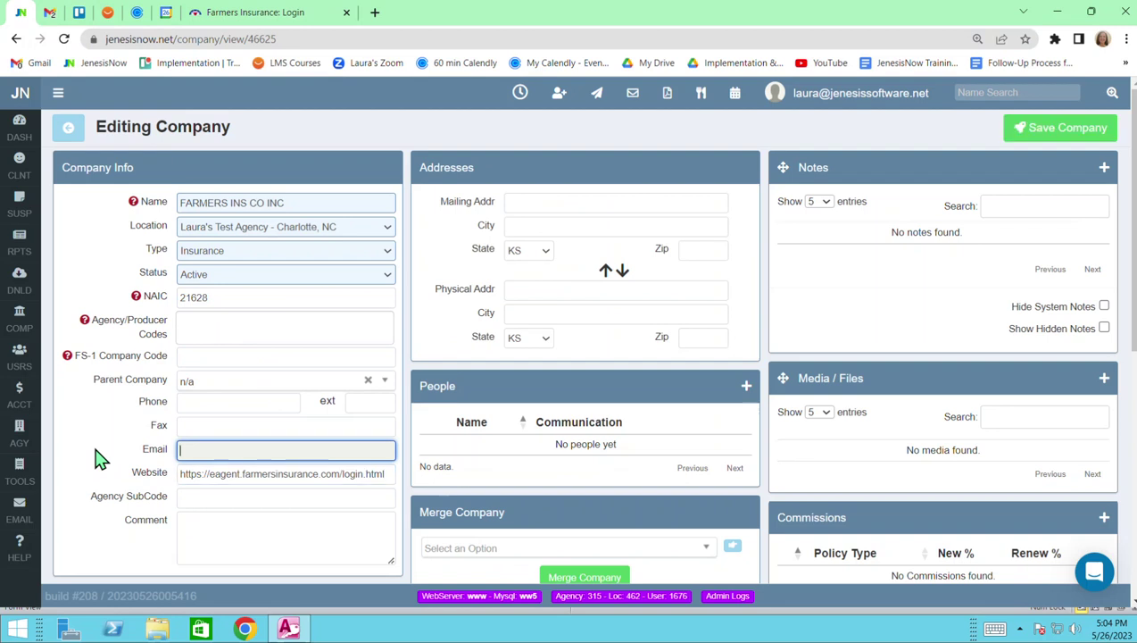
Save the Farmers company record and reload the page
click(1059, 132)
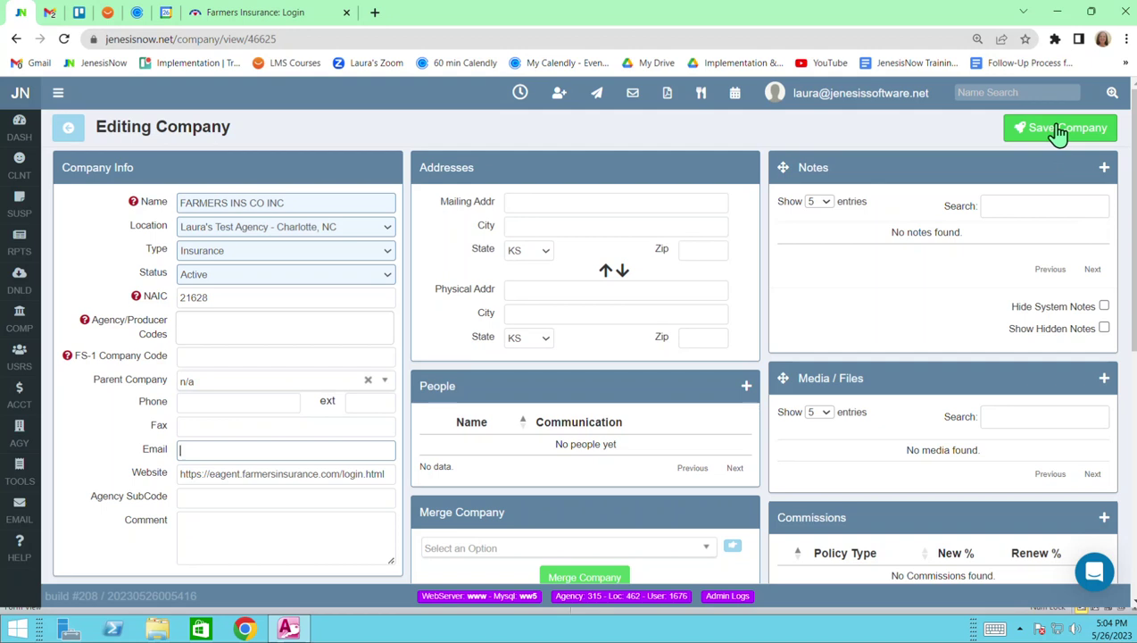
click(1059, 133)
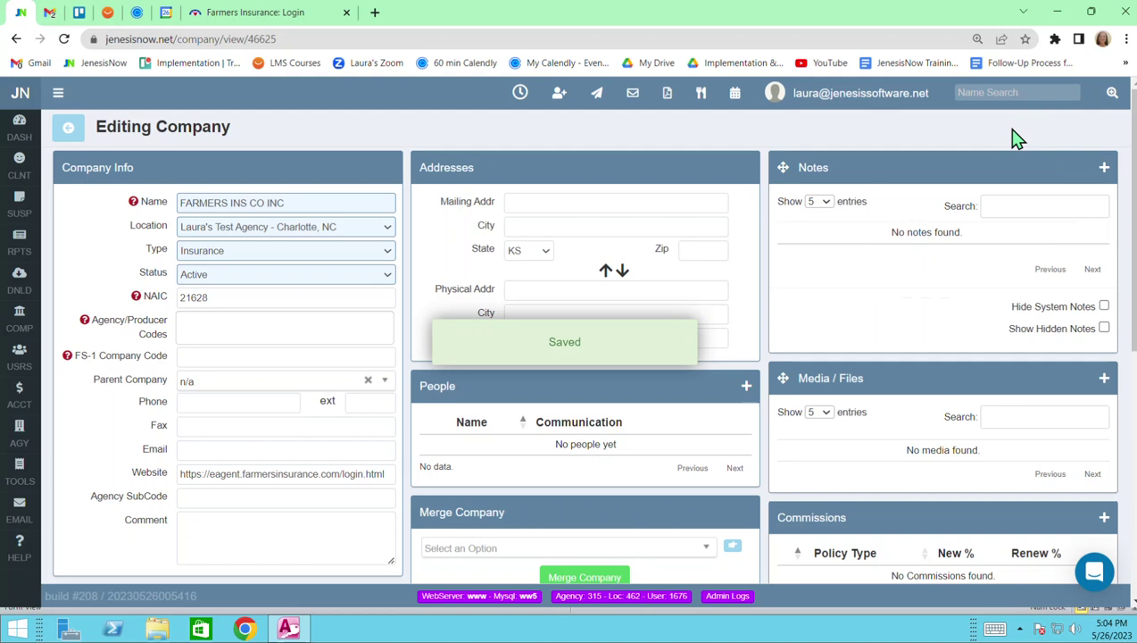
click(65, 39)
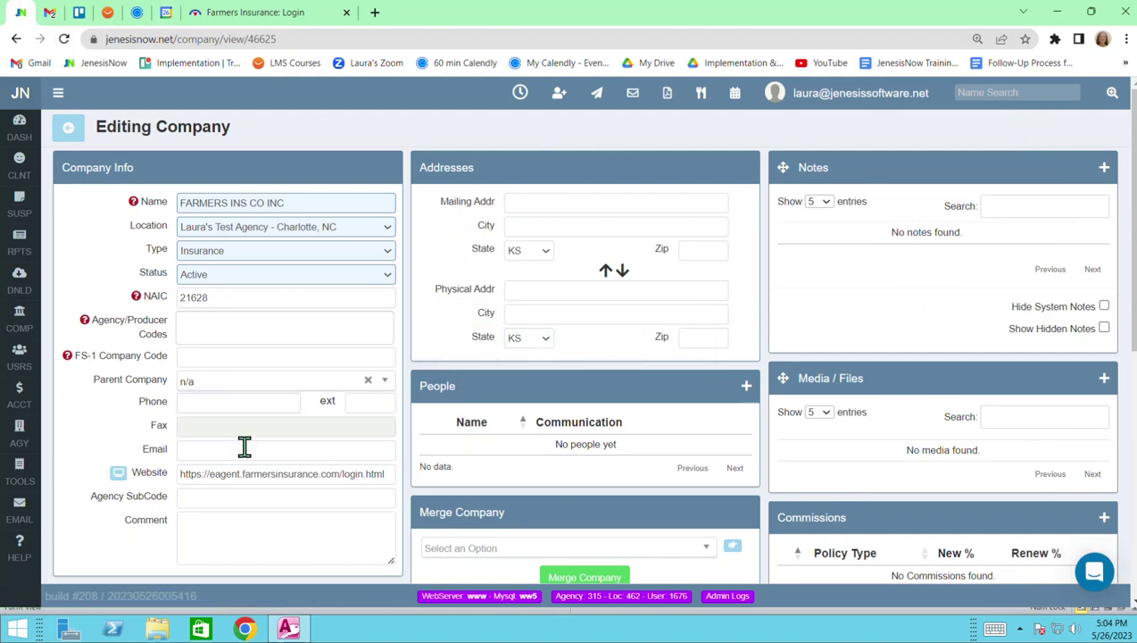
Open the saved Farmers website link in a new tab, then return to the record
click(119, 478)
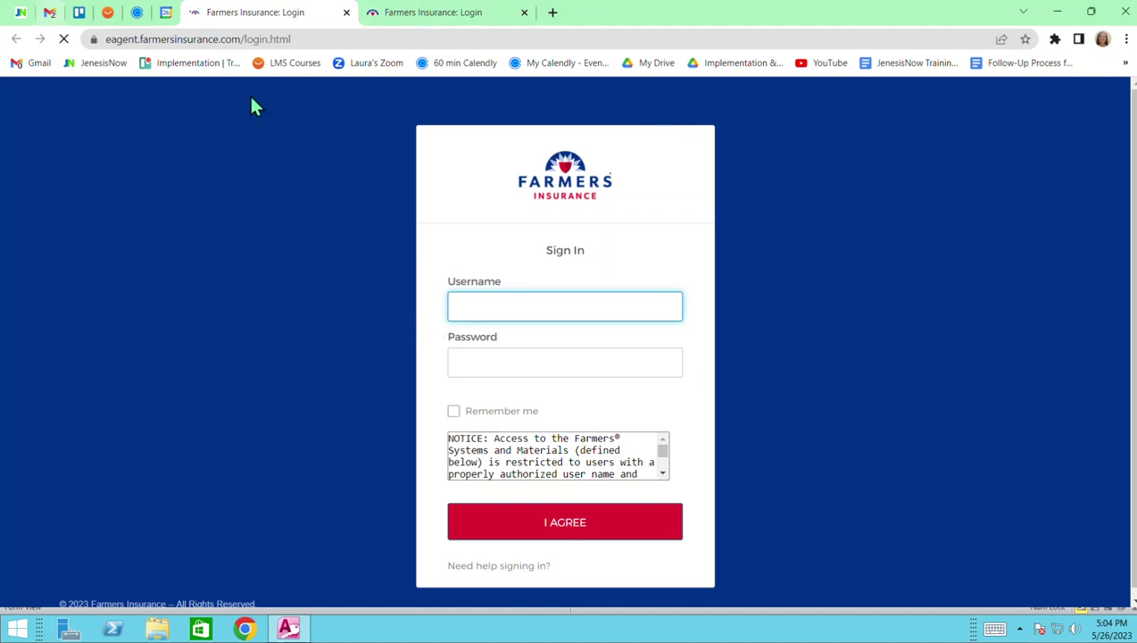
click(20, 12)
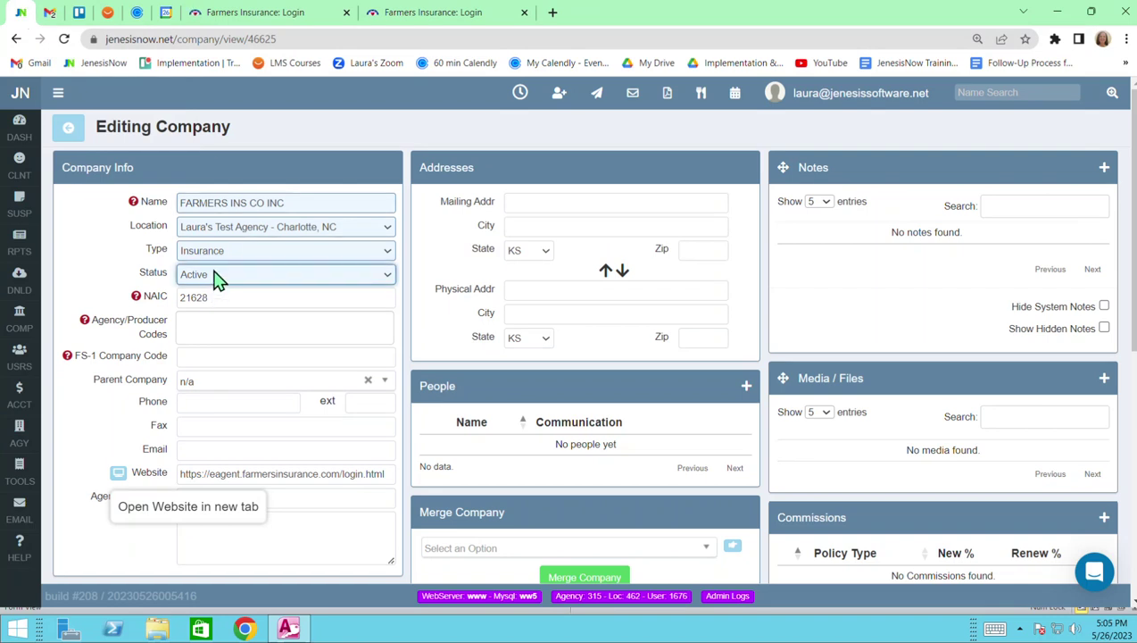
click(375, 253)
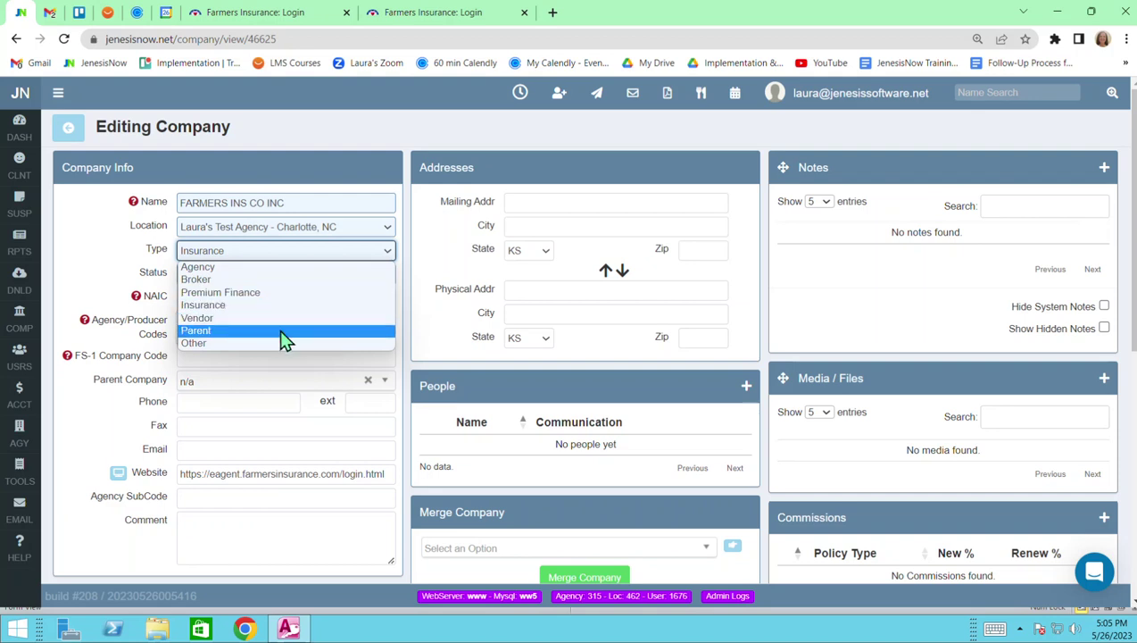
click(71, 272)
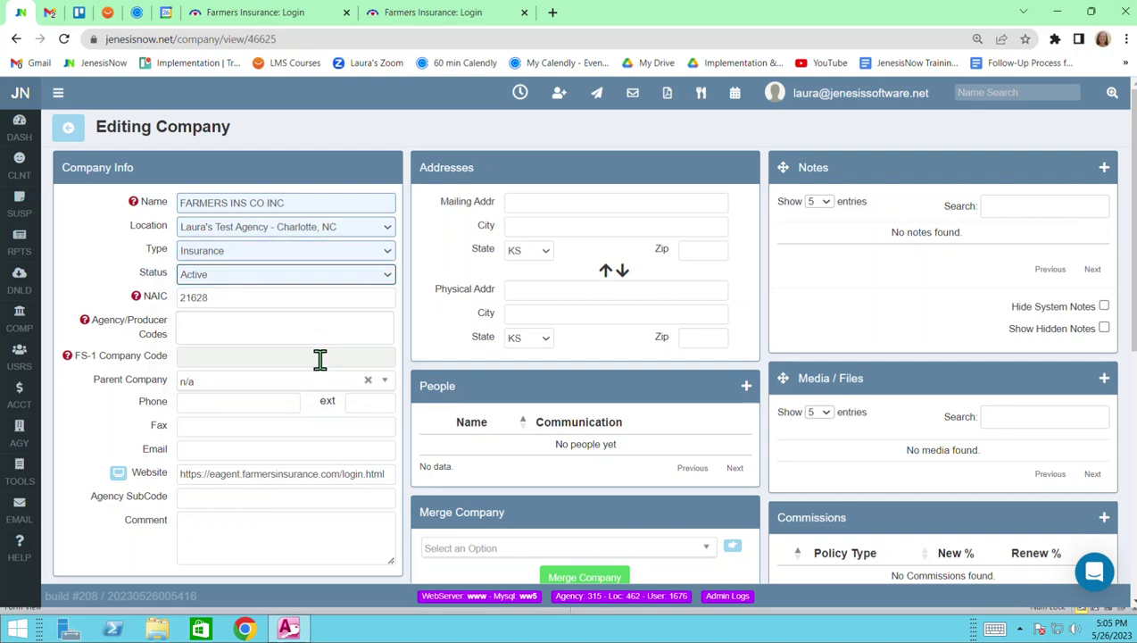
click(216, 473)
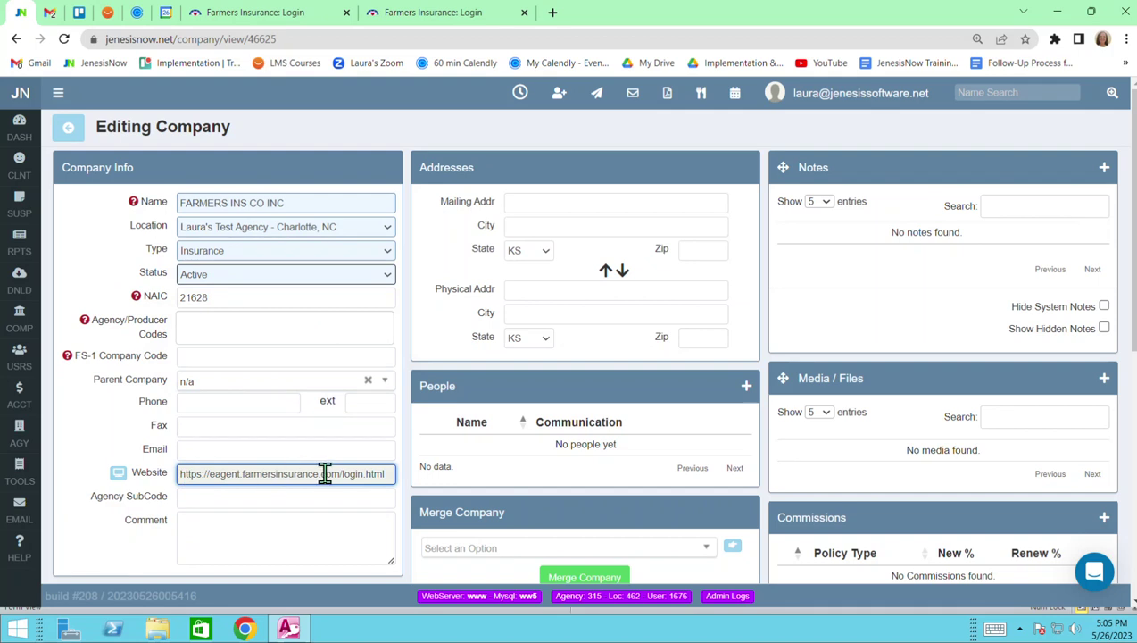
click(288, 380)
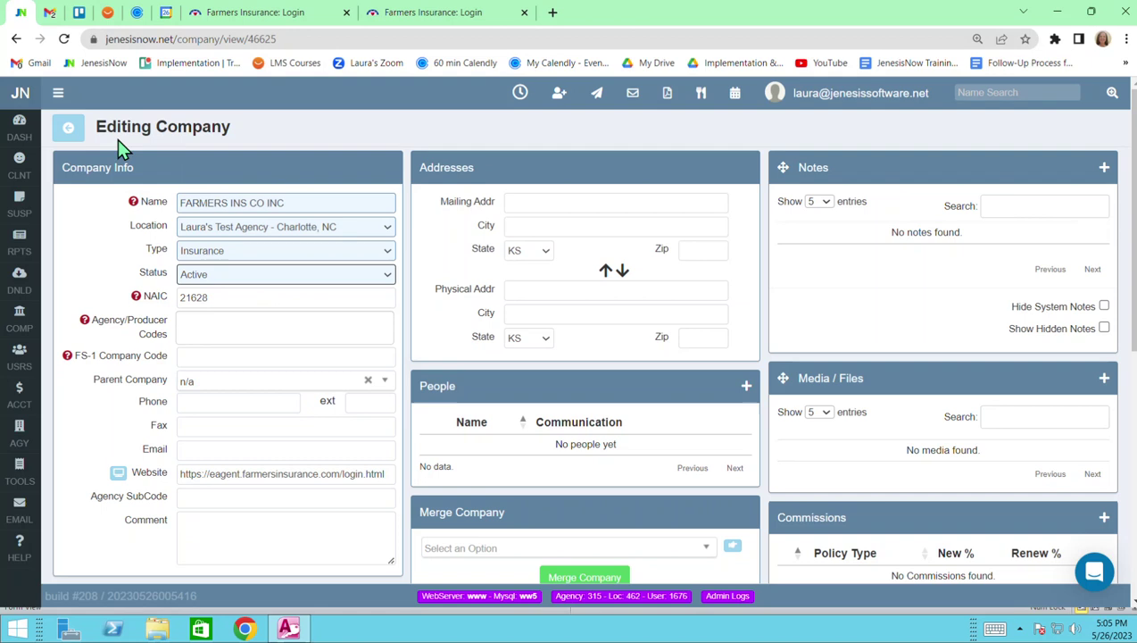
click(22, 128)
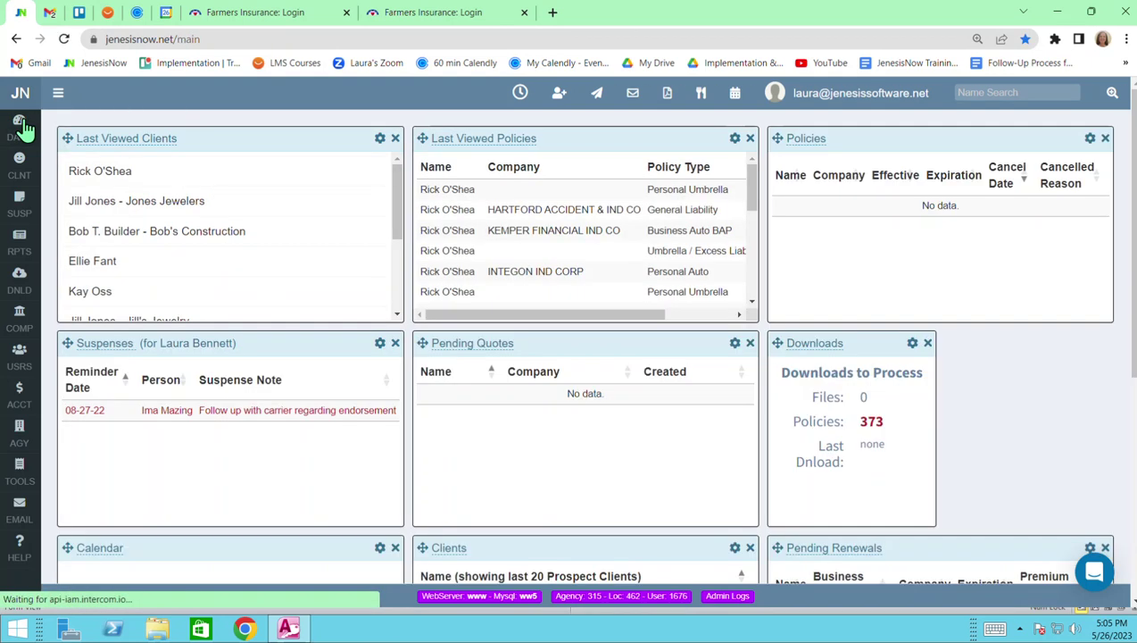
Choose FARMERS INS CO INC as the Personal Umbrella policy's company and test its website link
click(497, 198)
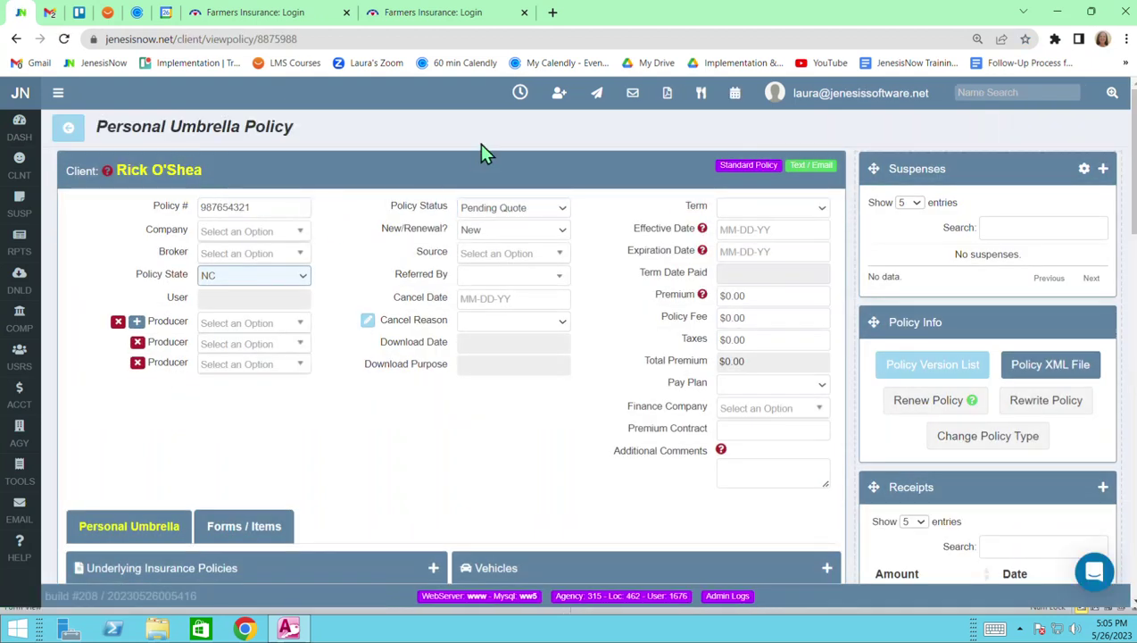
click(206, 328)
click(214, 236)
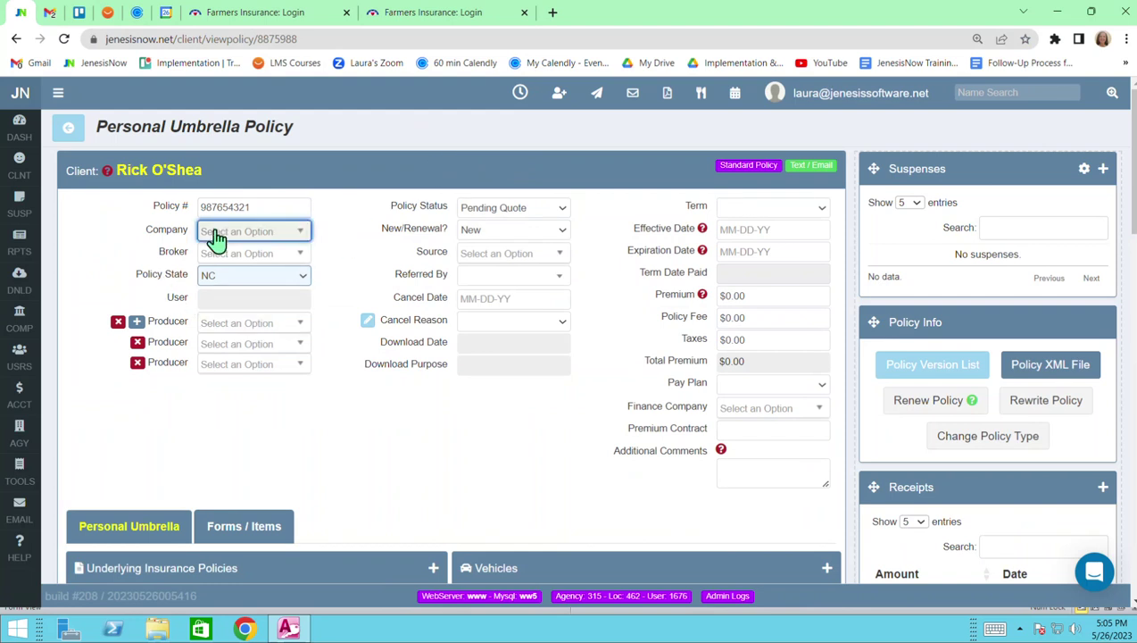
click(214, 240)
click(237, 415)
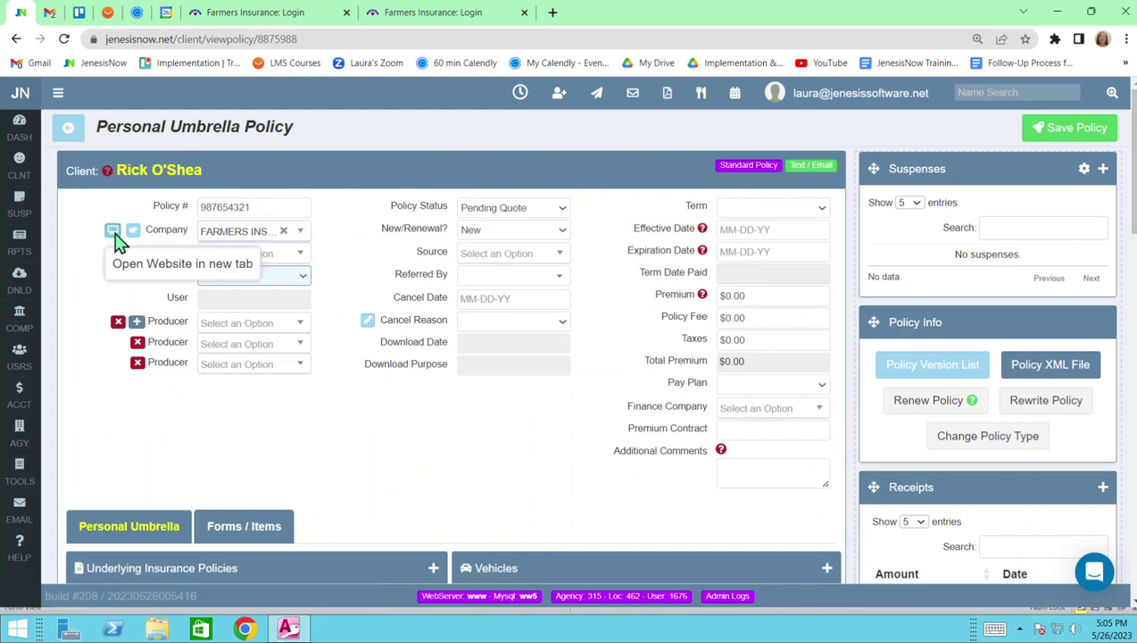
click(113, 232)
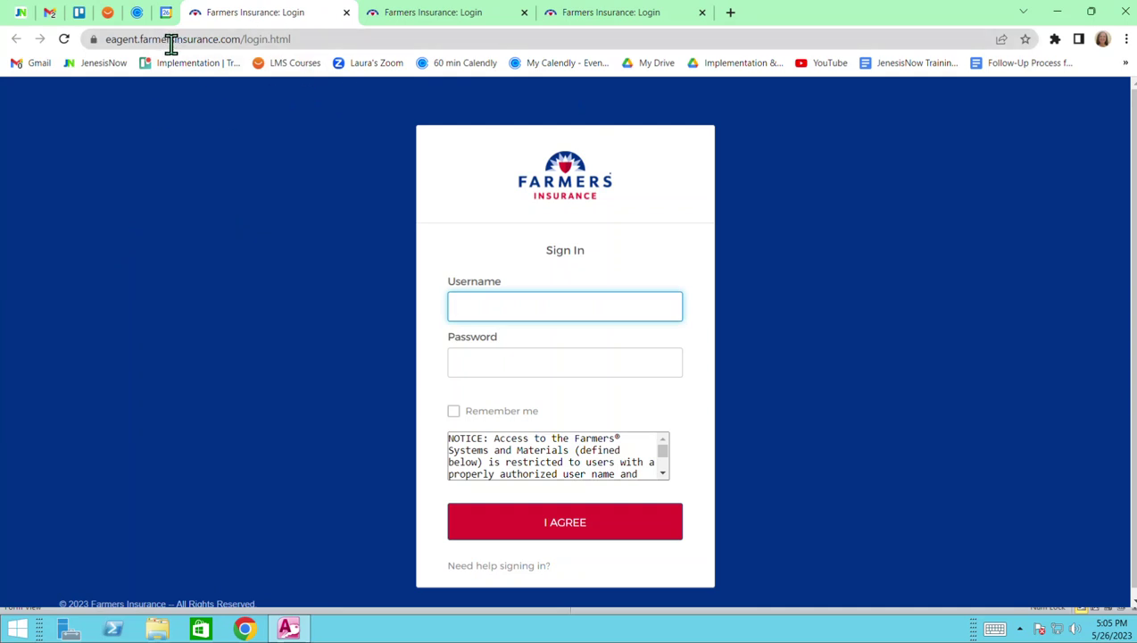
click(27, 19)
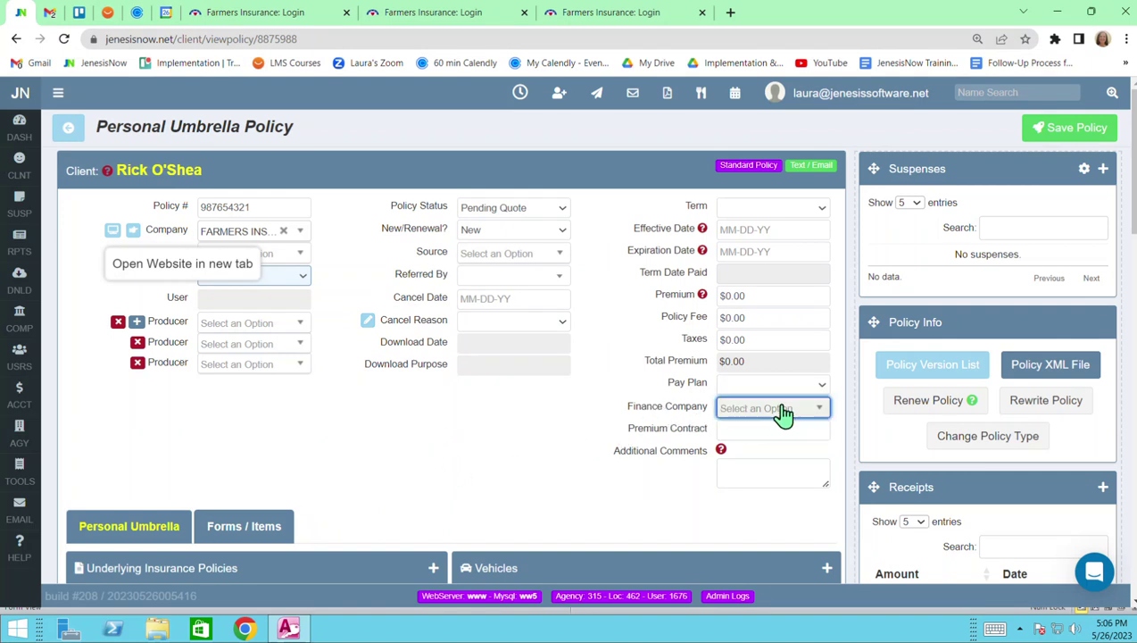
Pick Capital Premium Financing from the policy's Finance Company dropdown
click(772, 412)
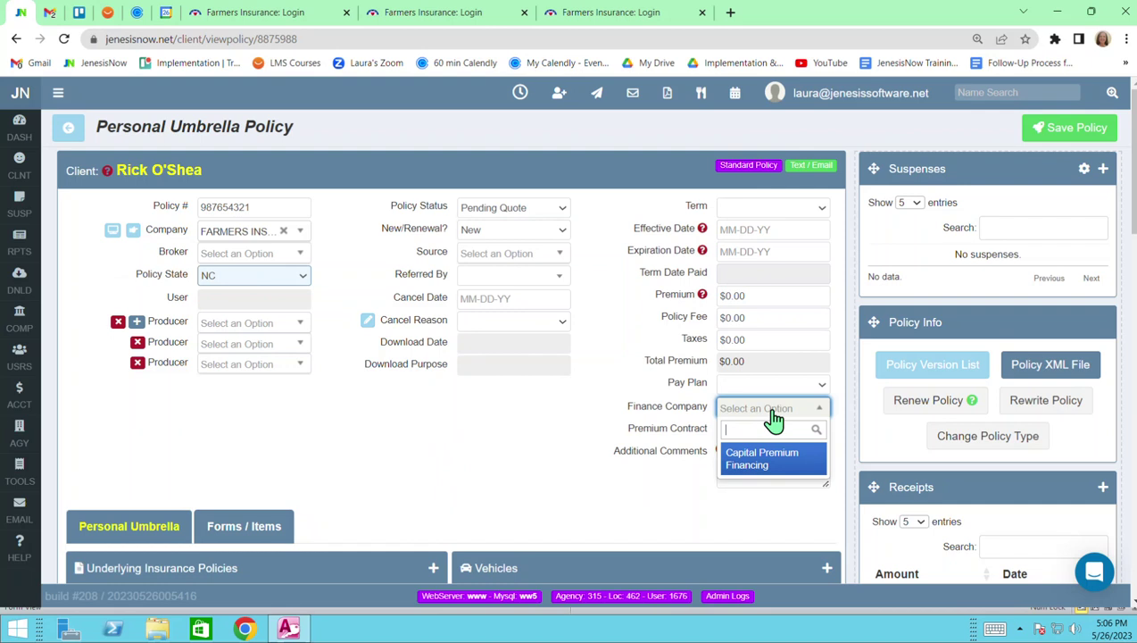
click(758, 469)
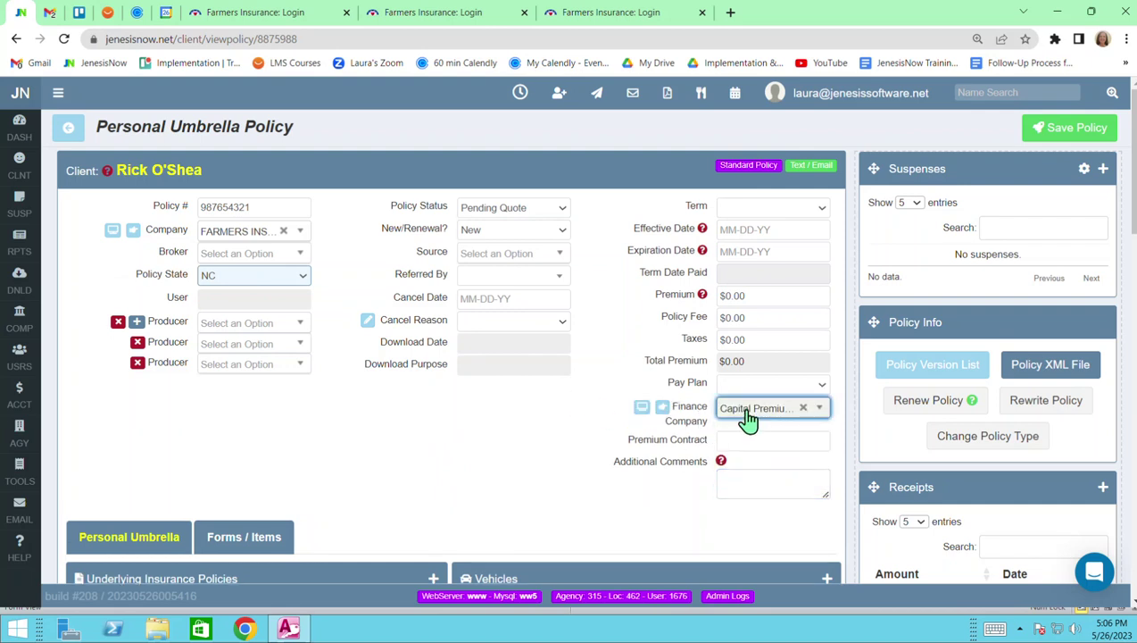